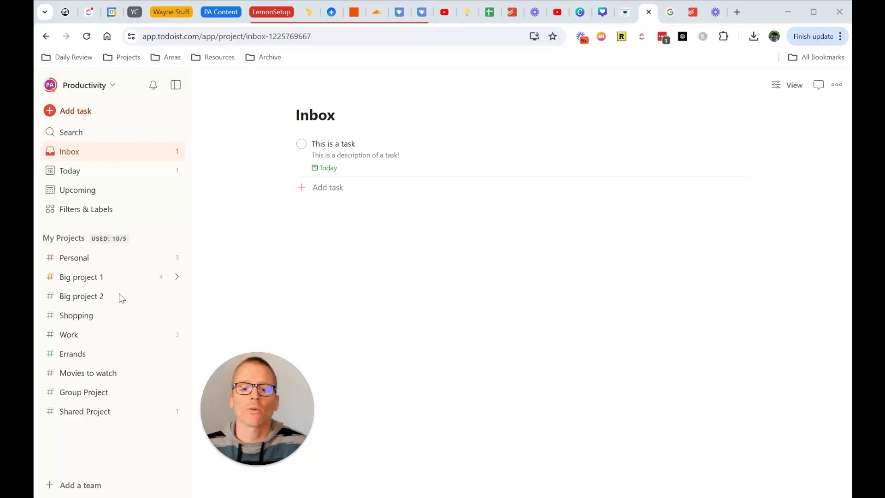
Add a task named 'Important task' to Big project 2.
left_click(94, 301)
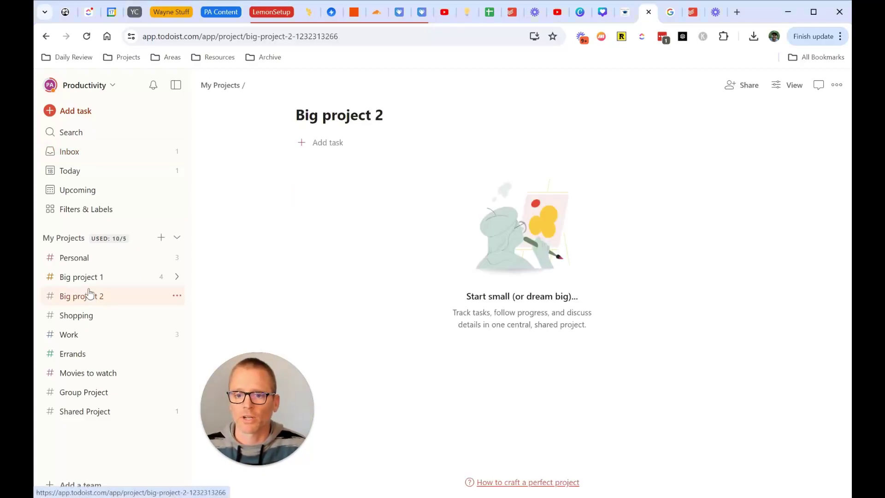
left_click(328, 145)
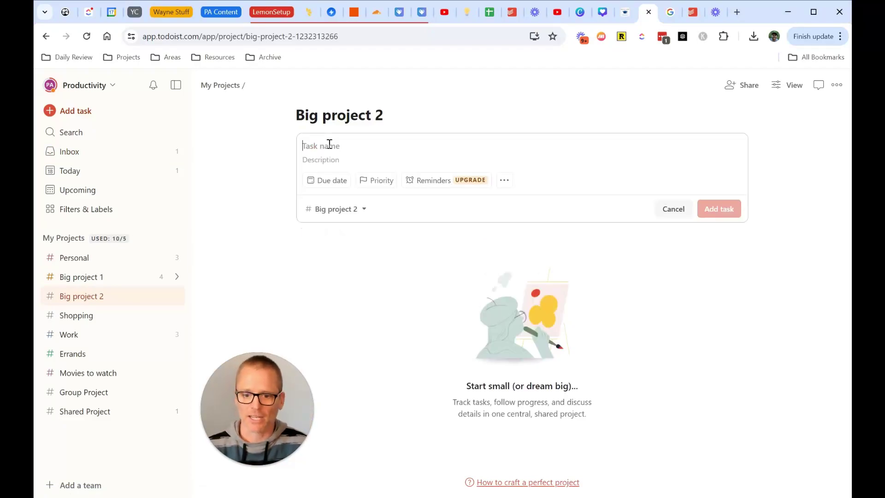
type("Impo")
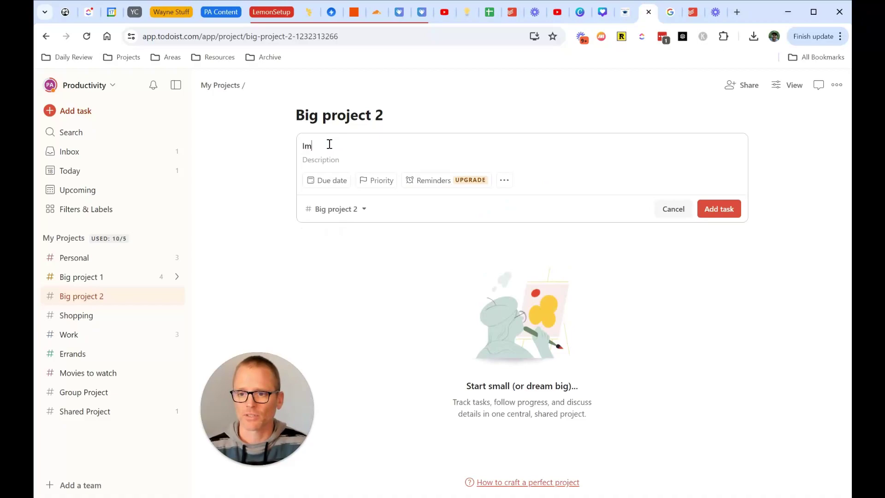
key("BackSpace")
key("BackSpace")
type("portant ta")
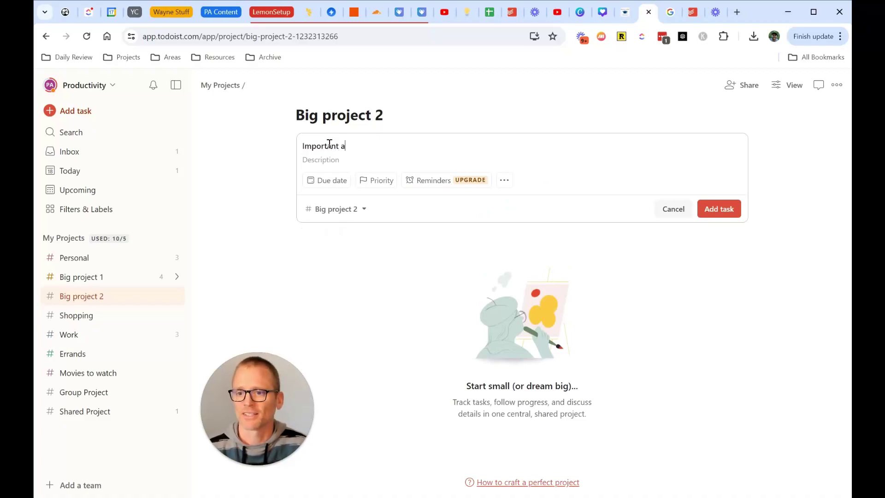
type("sk")
left_click(717, 208)
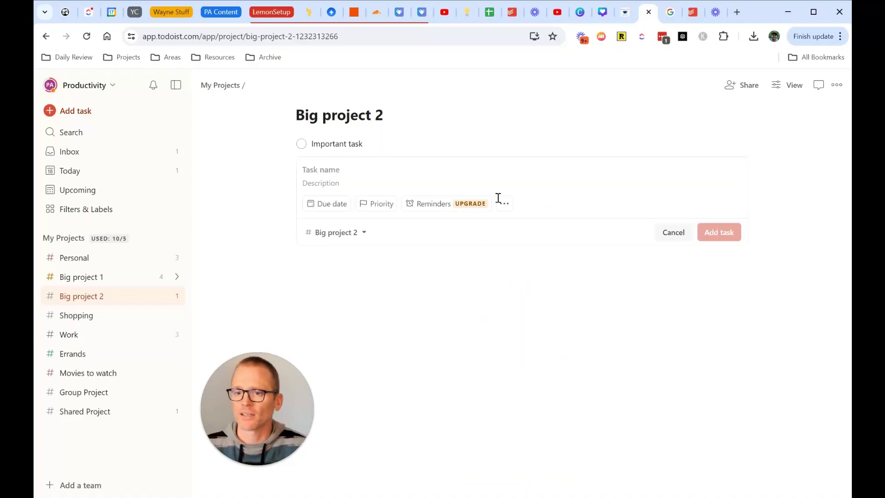
Add 'sub task' and 'Another task', then nest 'sub task' under 'Important task'.
type("sub task")
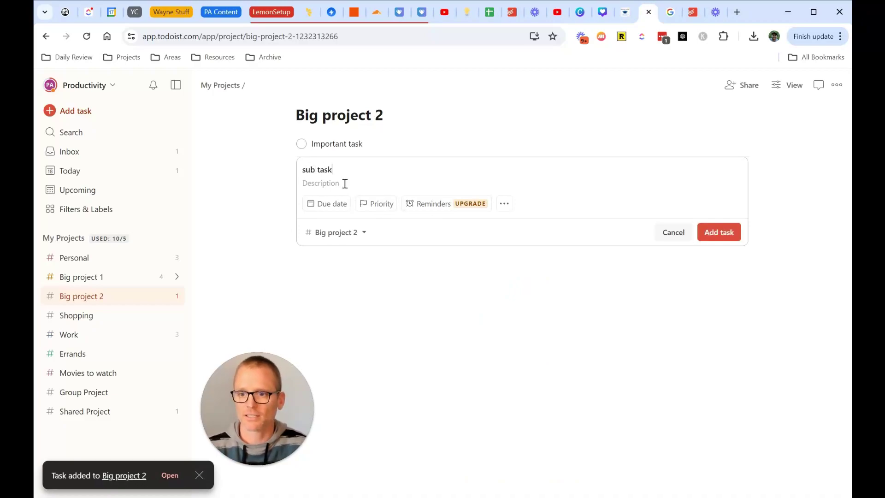
key("Return")
type("Another ")
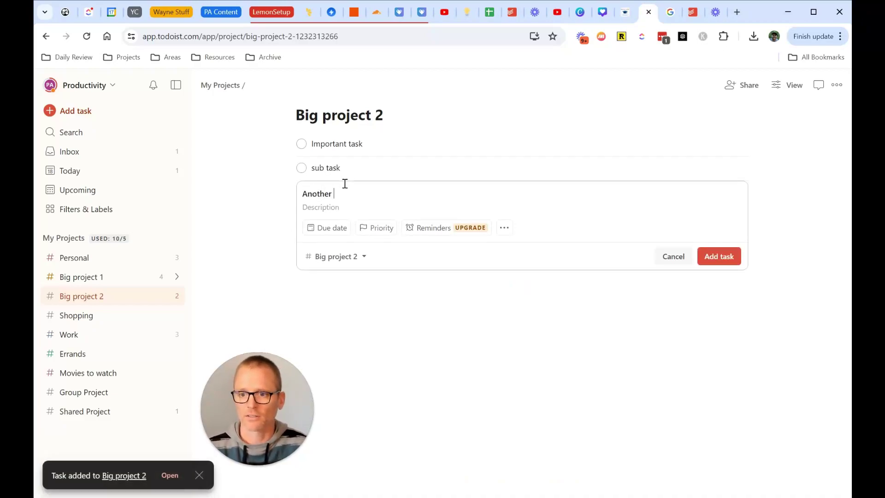
type("task")
key("Return")
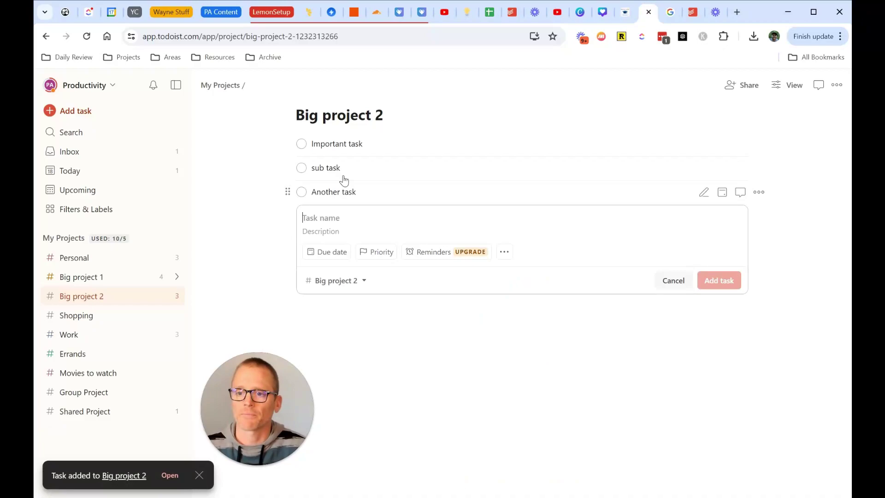
left_click_drag(365, 167, 379, 167)
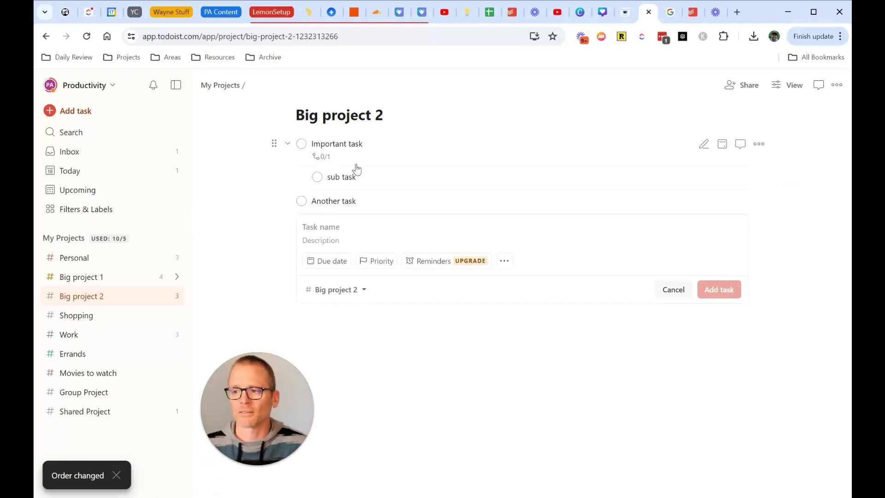
left_click(837, 87)
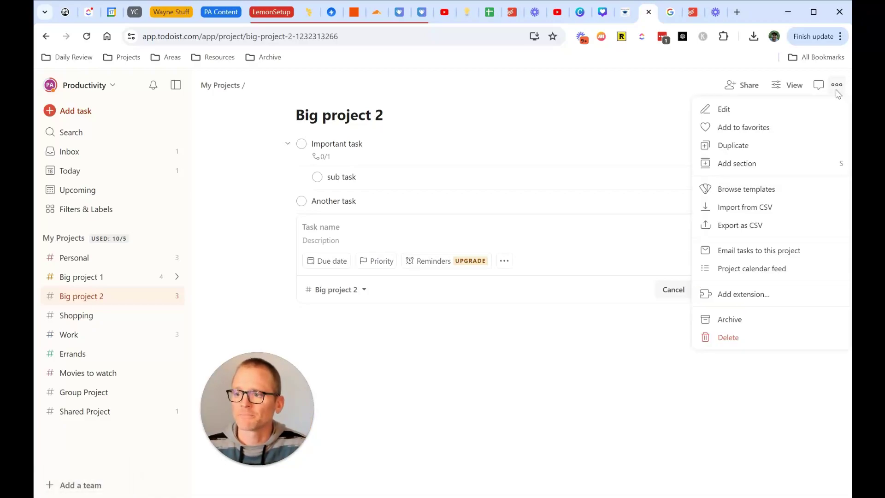
left_click(759, 225)
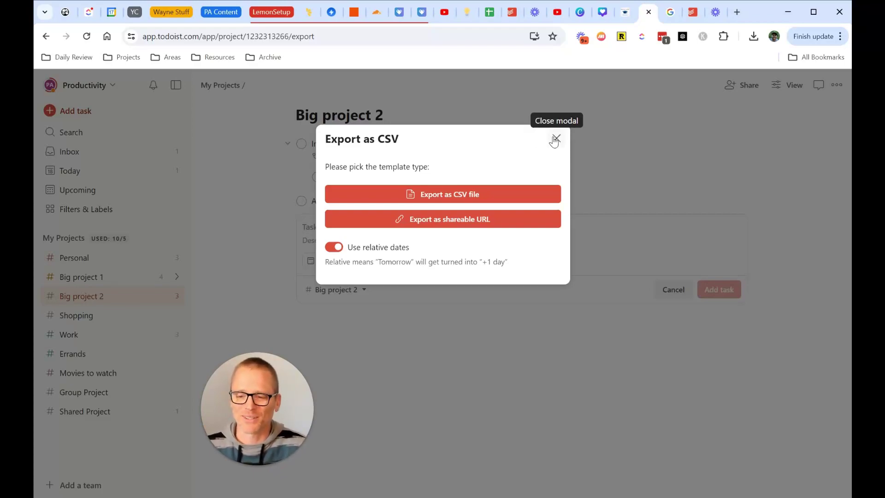
Close the CSV export options and complete all three existing tasks.
left_click(556, 139)
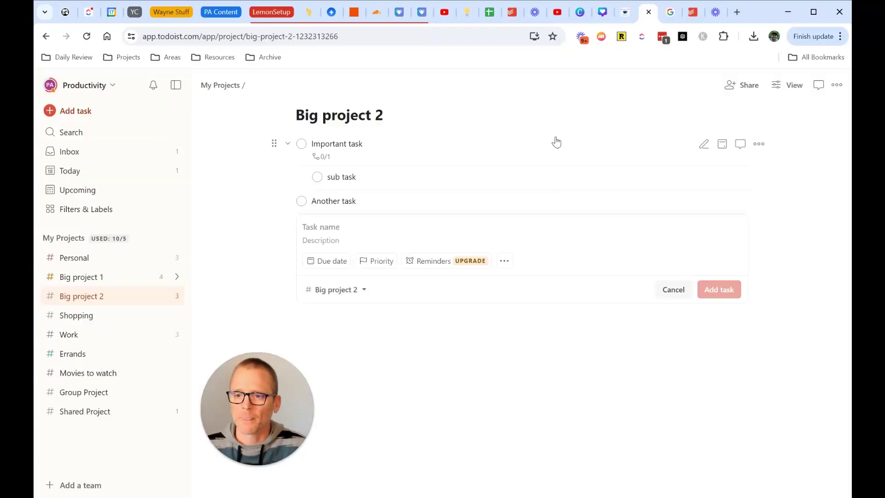
left_click(302, 202)
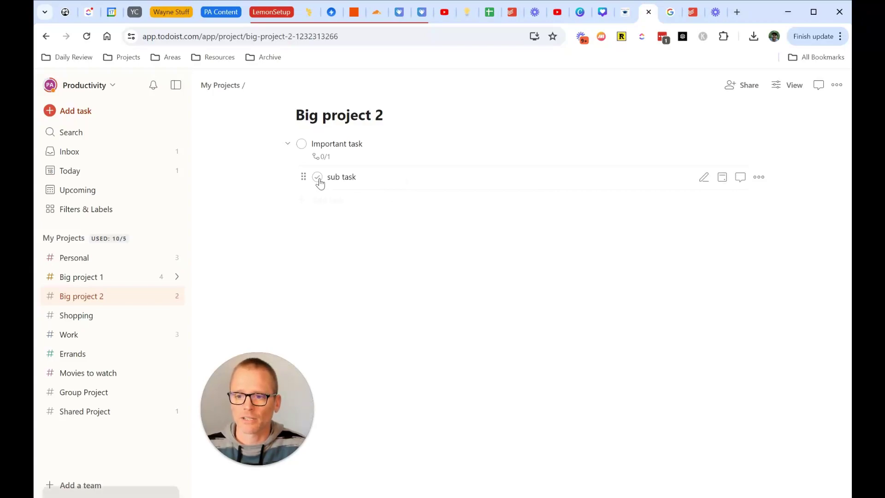
left_click(318, 178)
left_click(301, 144)
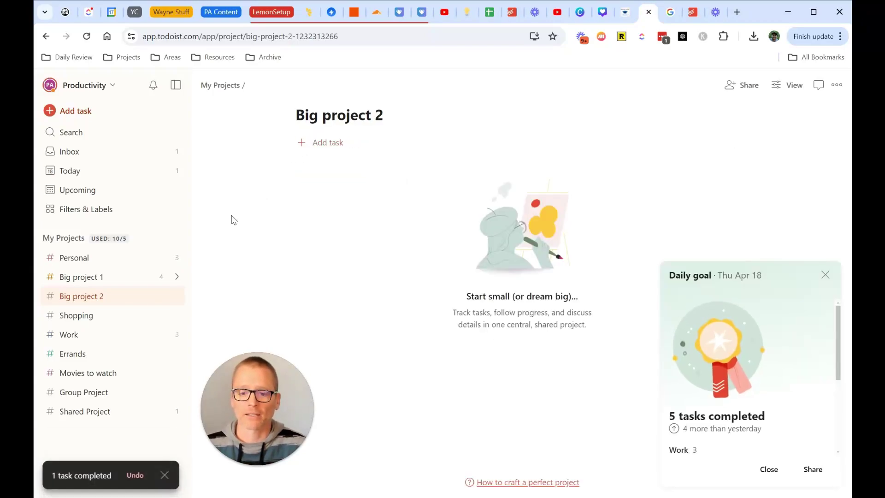
left_click(825, 276)
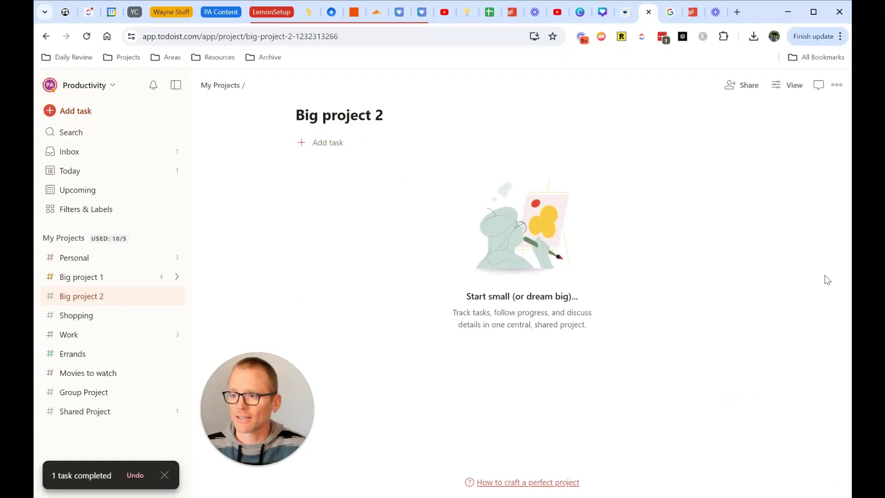
Import Work.csv from the computer into Big project 2.
left_click(836, 85)
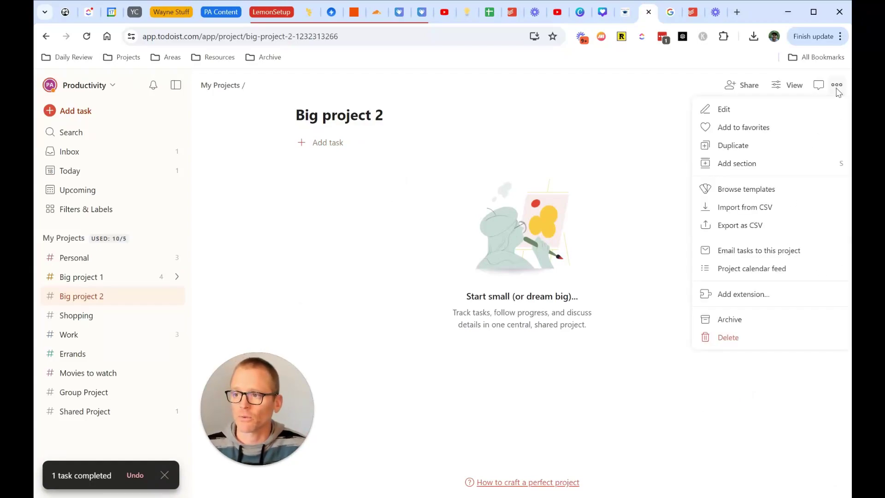
left_click(763, 214)
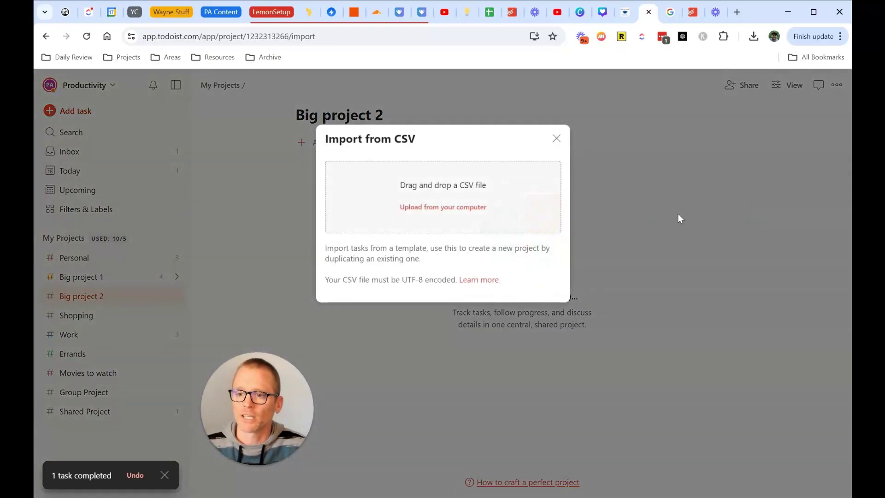
left_click(456, 207)
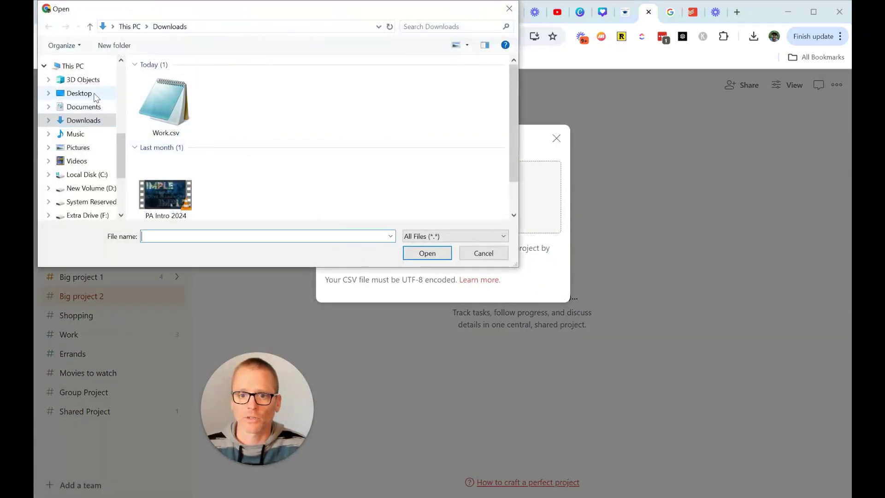
left_click(168, 118)
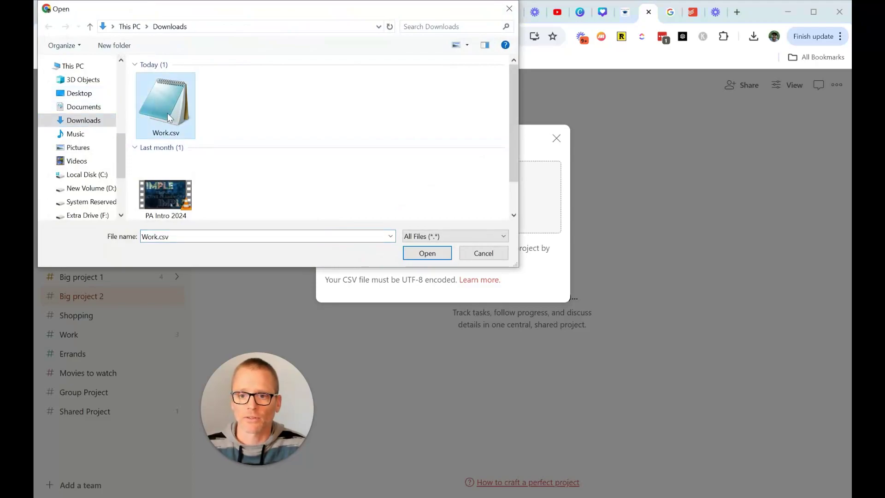
left_click(427, 254)
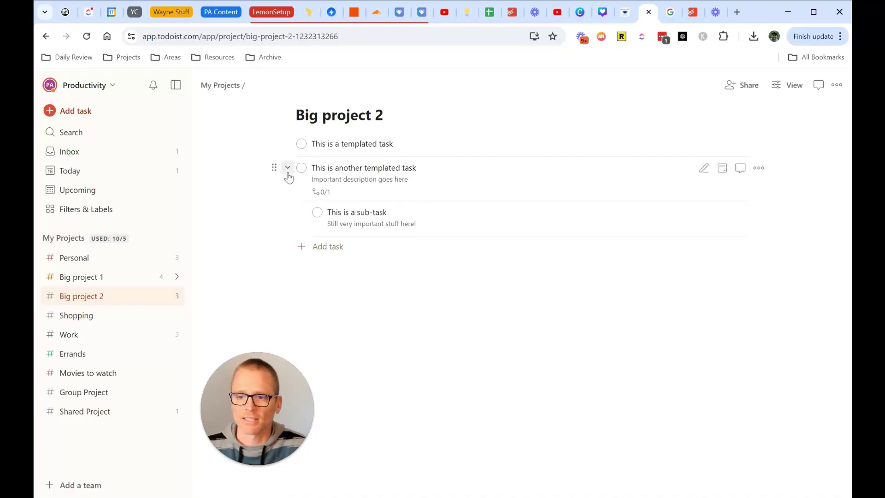
Complete both imported tasks, then preview the Annual Review template under 2024 Goals.
left_click(303, 146)
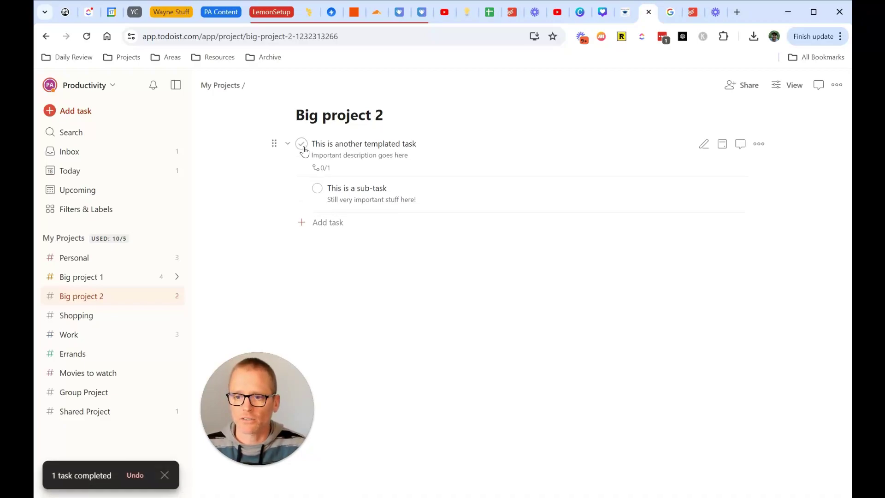
left_click(302, 147)
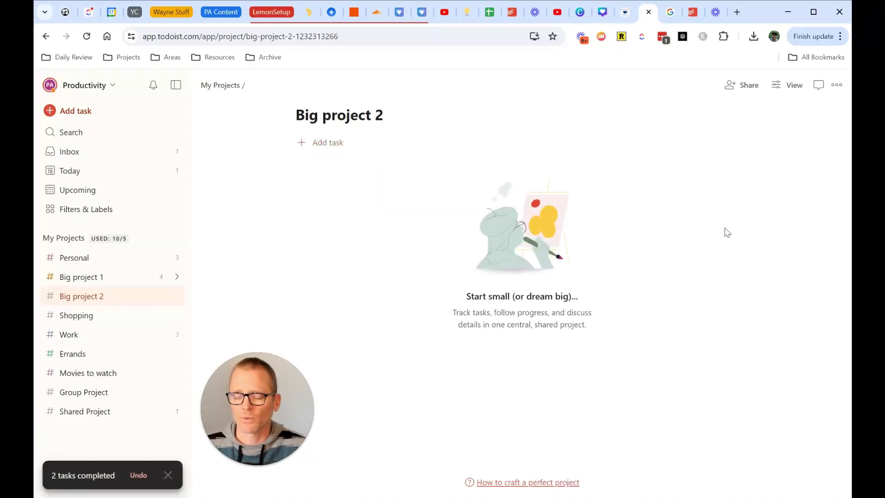
left_click(837, 87)
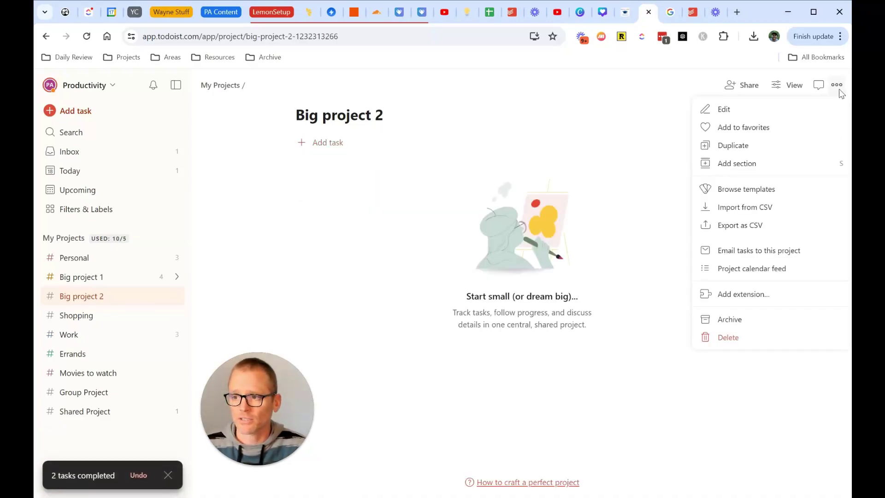
left_click(747, 189)
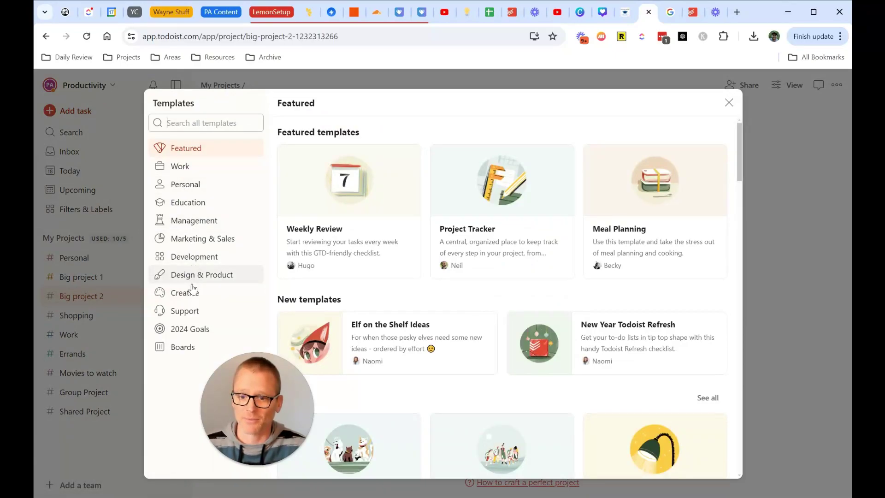
left_click(181, 335)
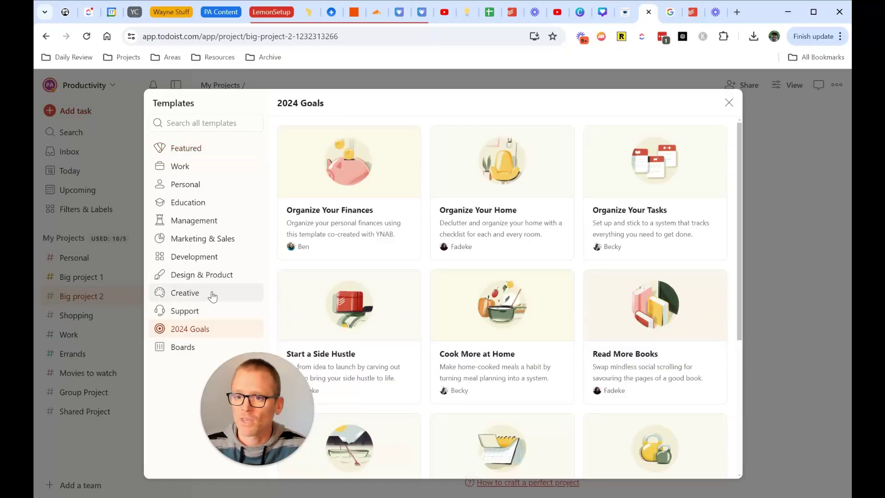
scroll(395, 276, "down", 2)
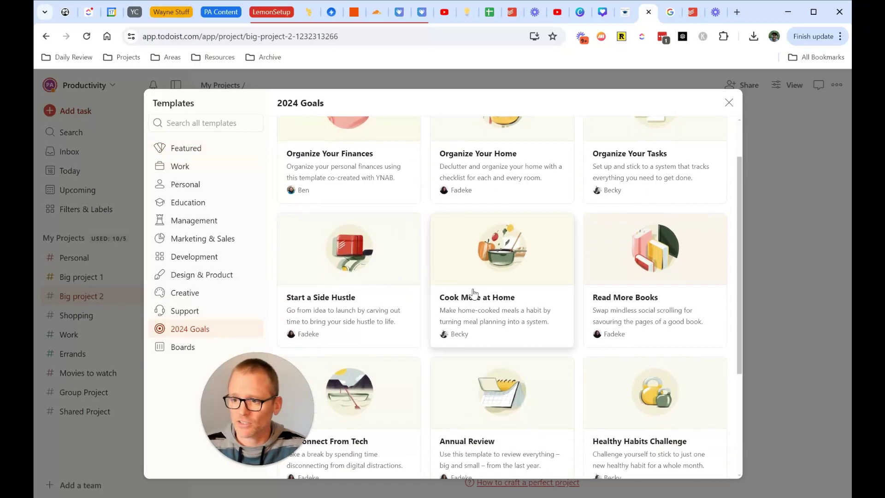
scroll(474, 293, "down", 3)
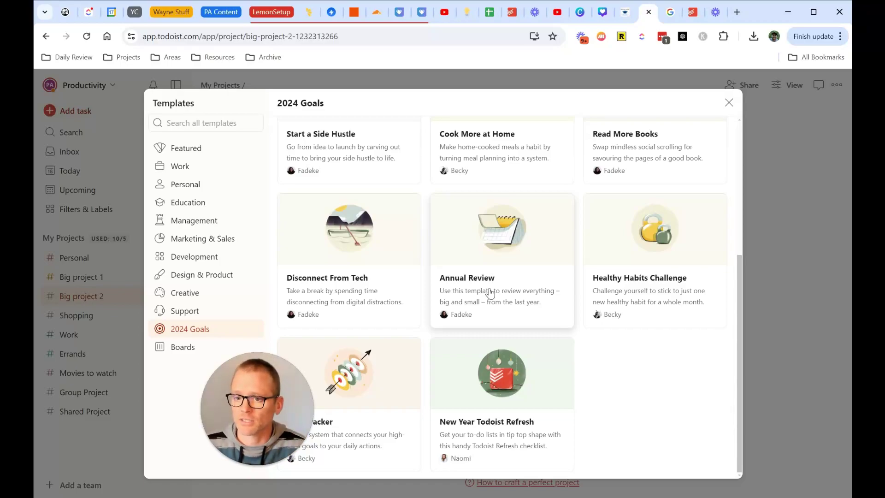
left_click(490, 293)
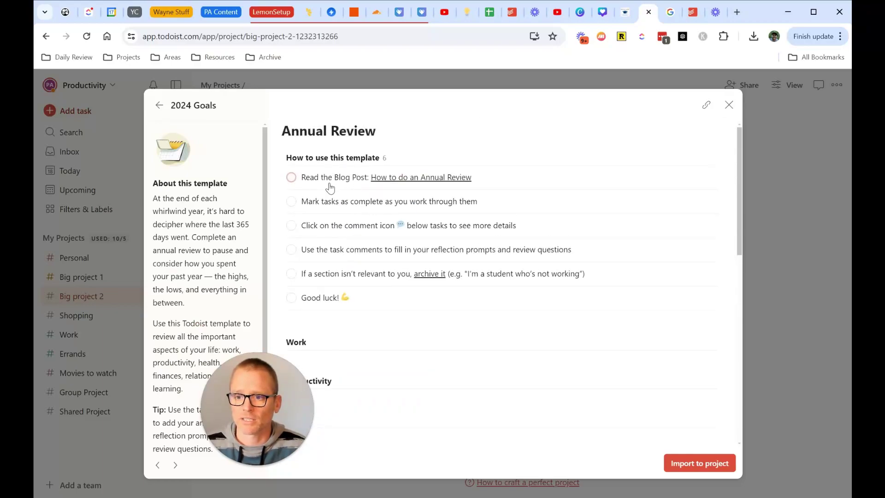
Look over the Annual Review template preview and import it into Big project 2.
scroll(325, 281, "down", 15)
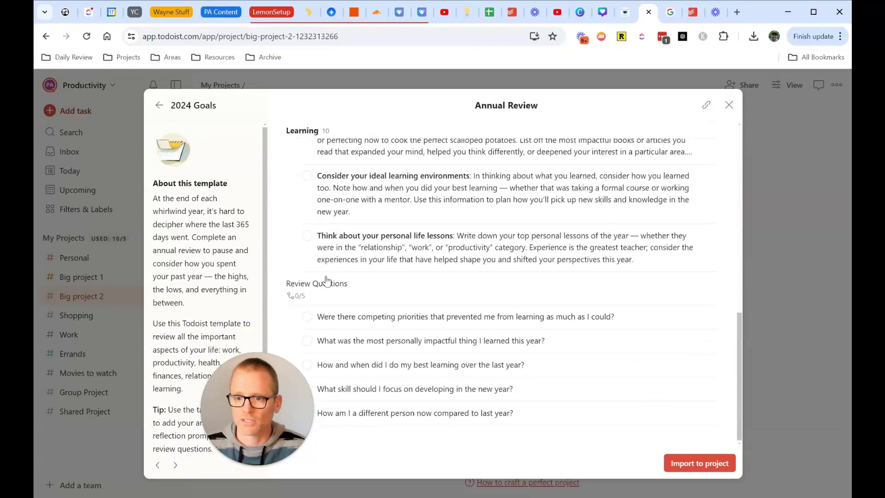
scroll(341, 280, "up", 15)
left_click(693, 462)
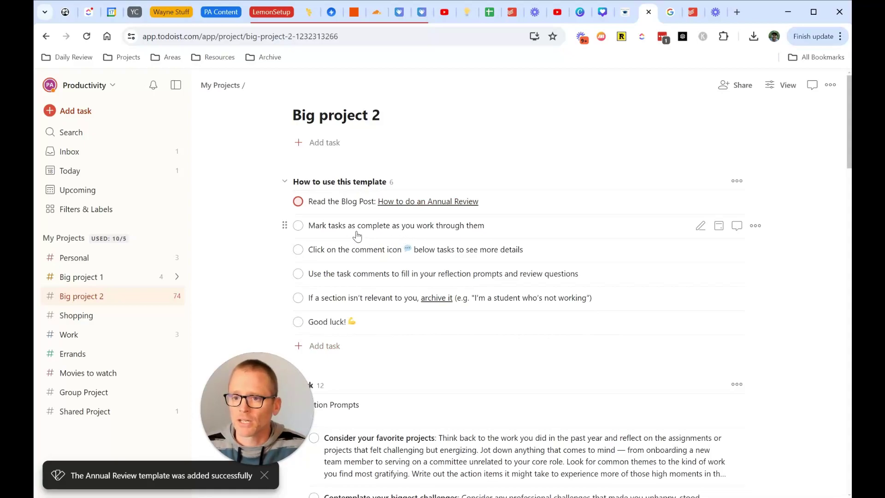
scroll(359, 236, "down", 3)
scroll(358, 236, "down", 10)
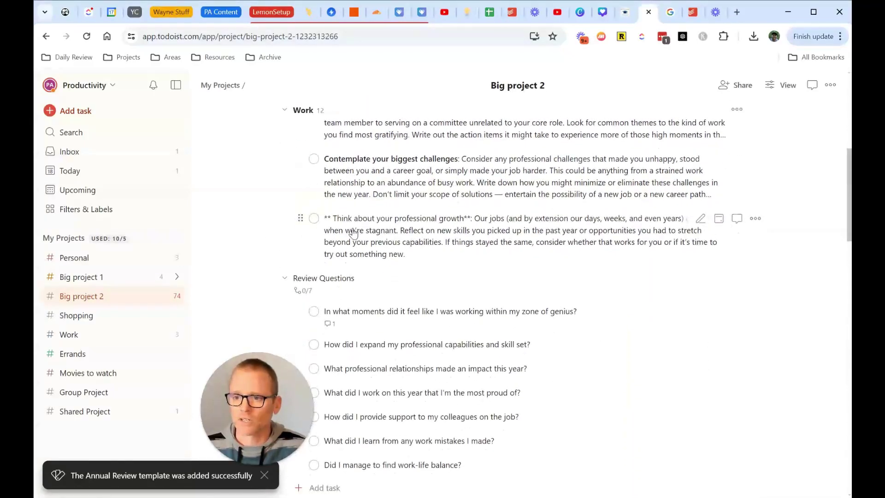
scroll(354, 233, "down", 15)
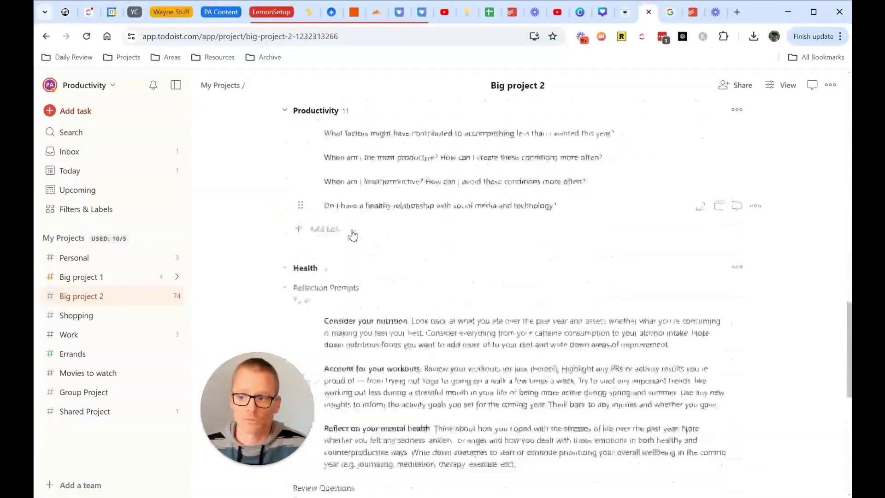
scroll(352, 234, "down", 5)
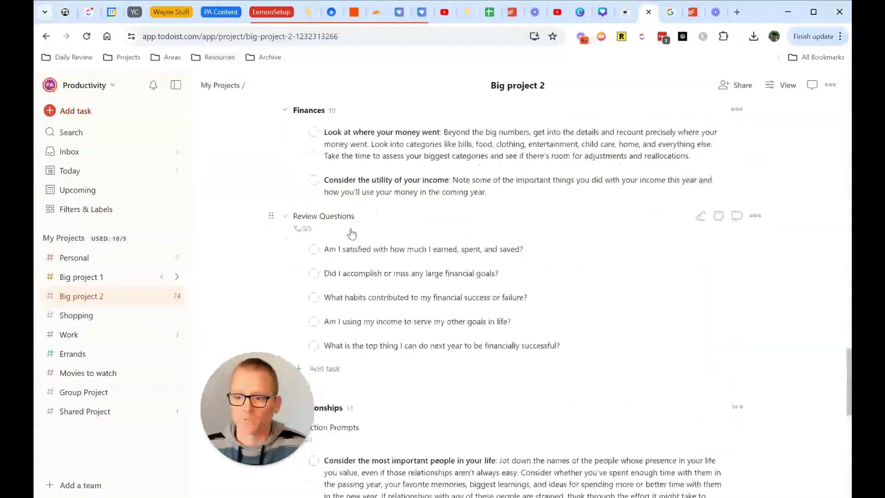
scroll(351, 234, "up", 10)
scroll(351, 233, "up", 15)
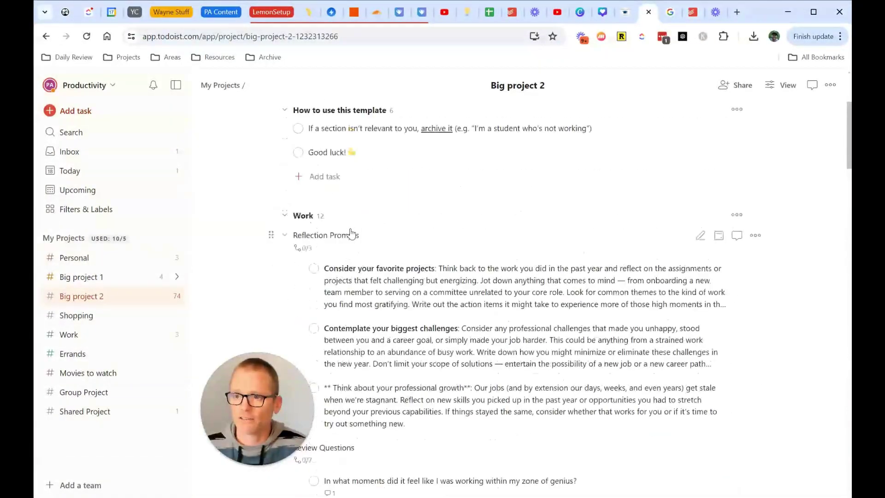